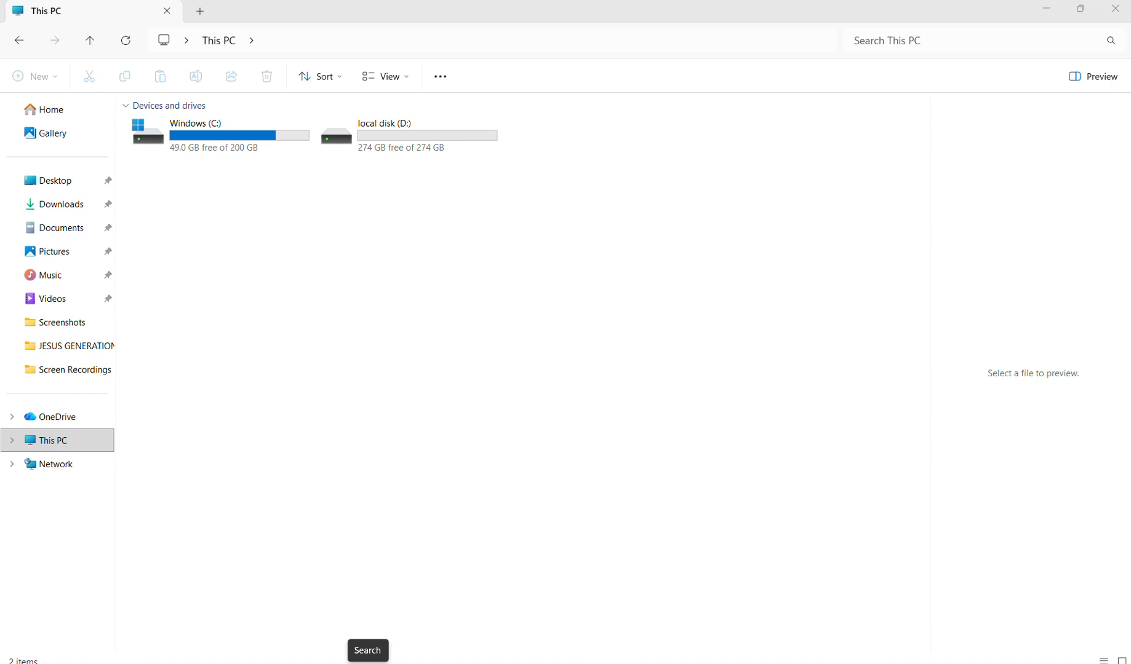
Open Disk Management by running diskmgmt.msc from the Run dialog.
{"action": "key", "text": "super+r"}
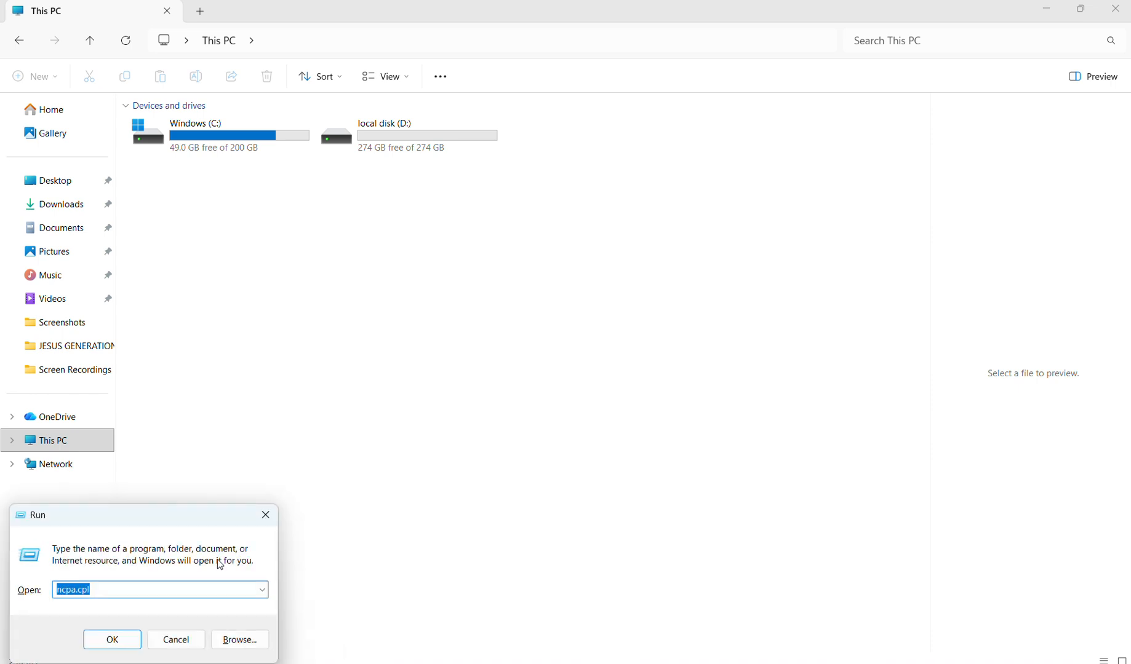
{"action": "left_click_drag", "start_coordinate": [133, 513], "coordinate": [466, 265]}
{"action": "left_click", "coordinate": [487, 21]}
{"action": "key", "text": "BackSpace"}
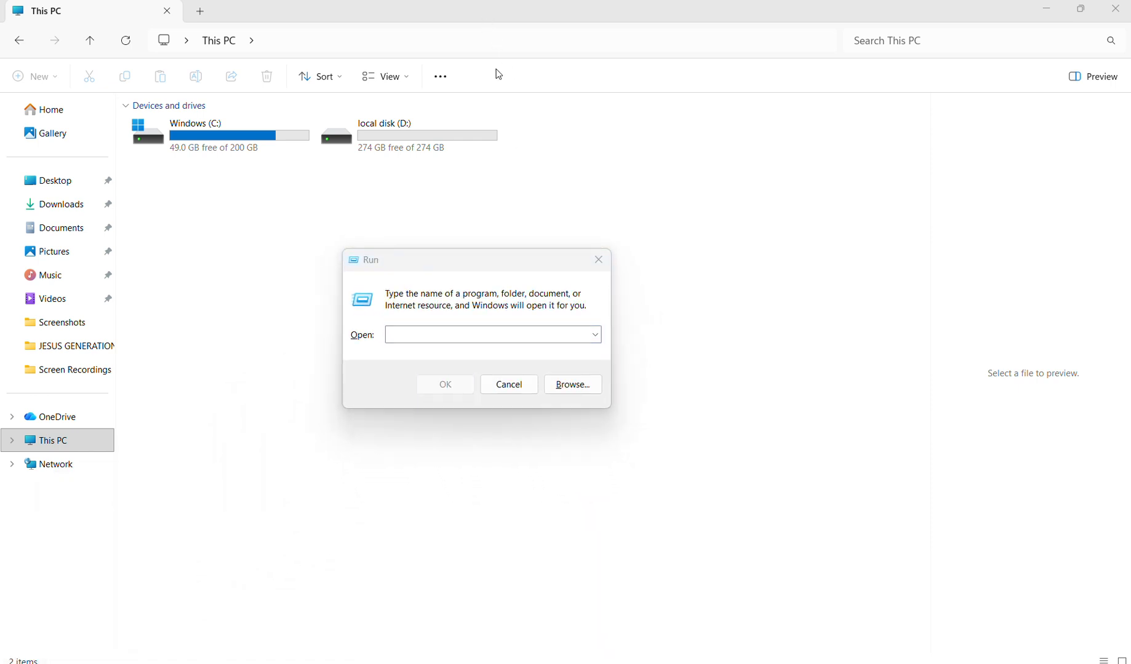
{"action": "left_click", "coordinate": [453, 333]}
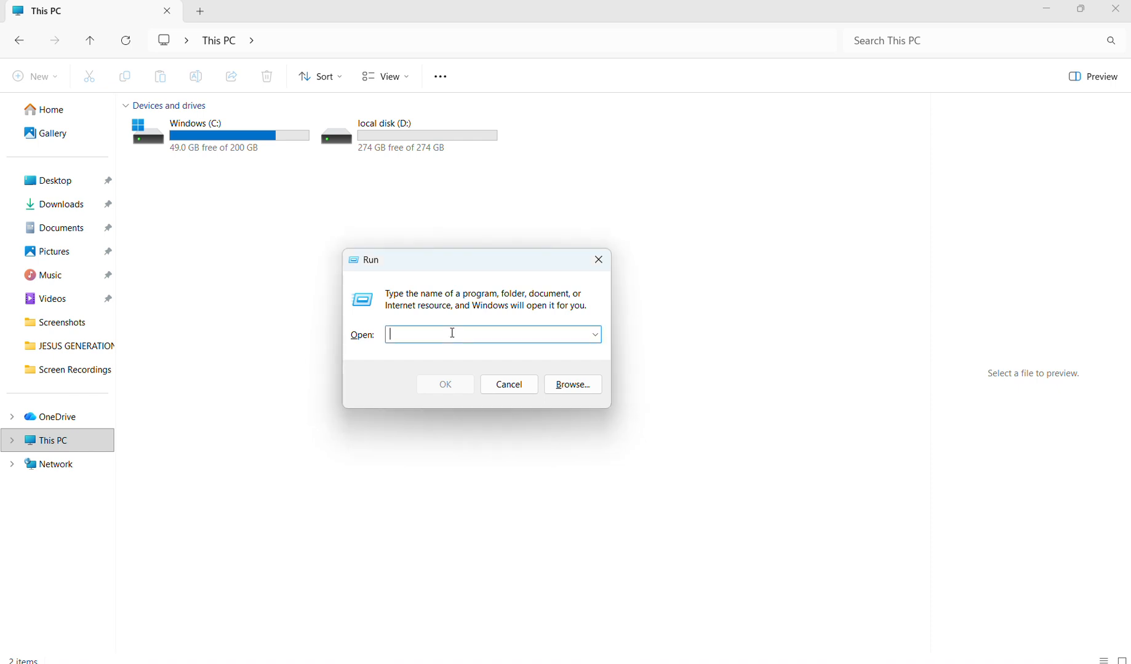
{"action": "type", "text": "diskmgmt"}
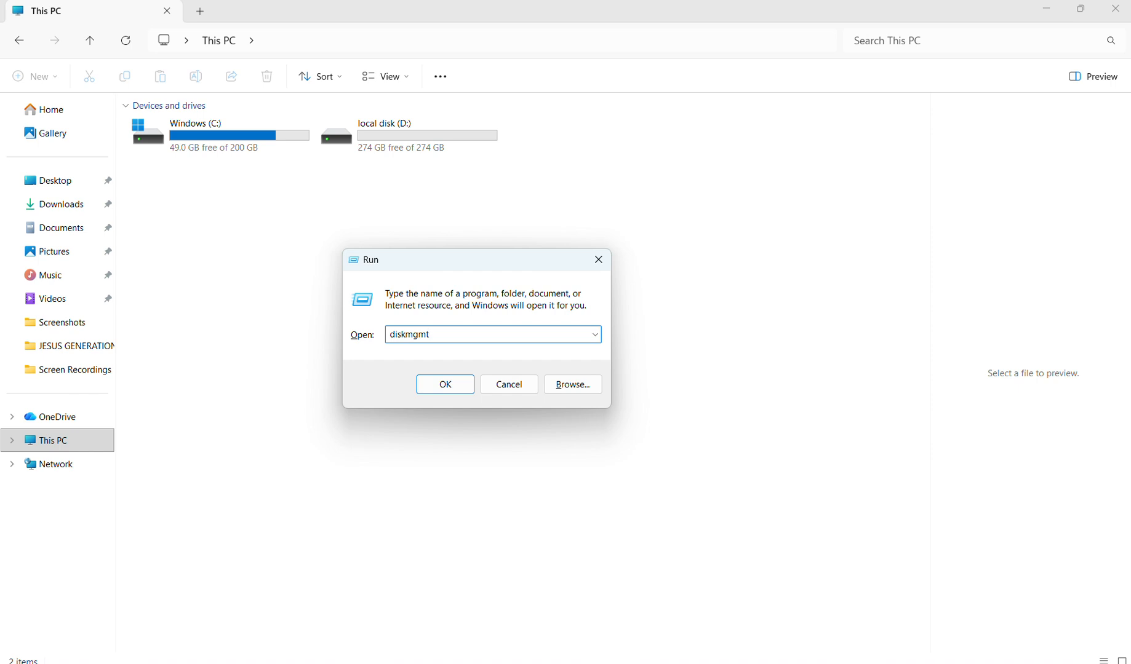
{"action": "type", "text": ".msc"}
{"action": "left_click", "coordinate": [446, 385]}
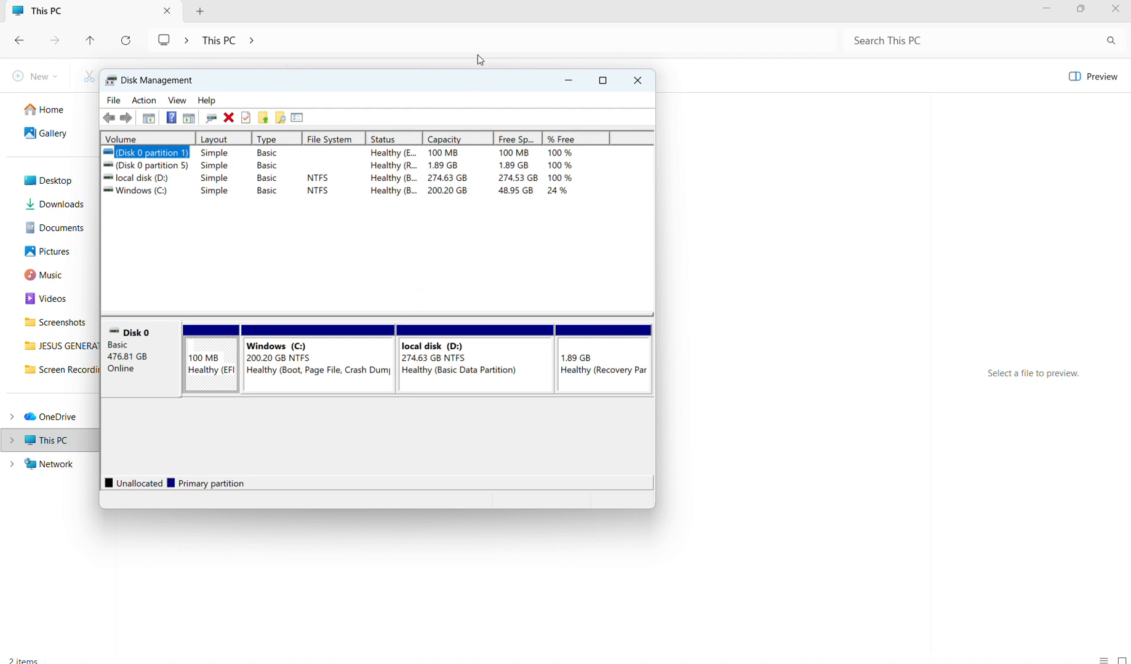
{"action": "left_click", "coordinate": [490, 23]}
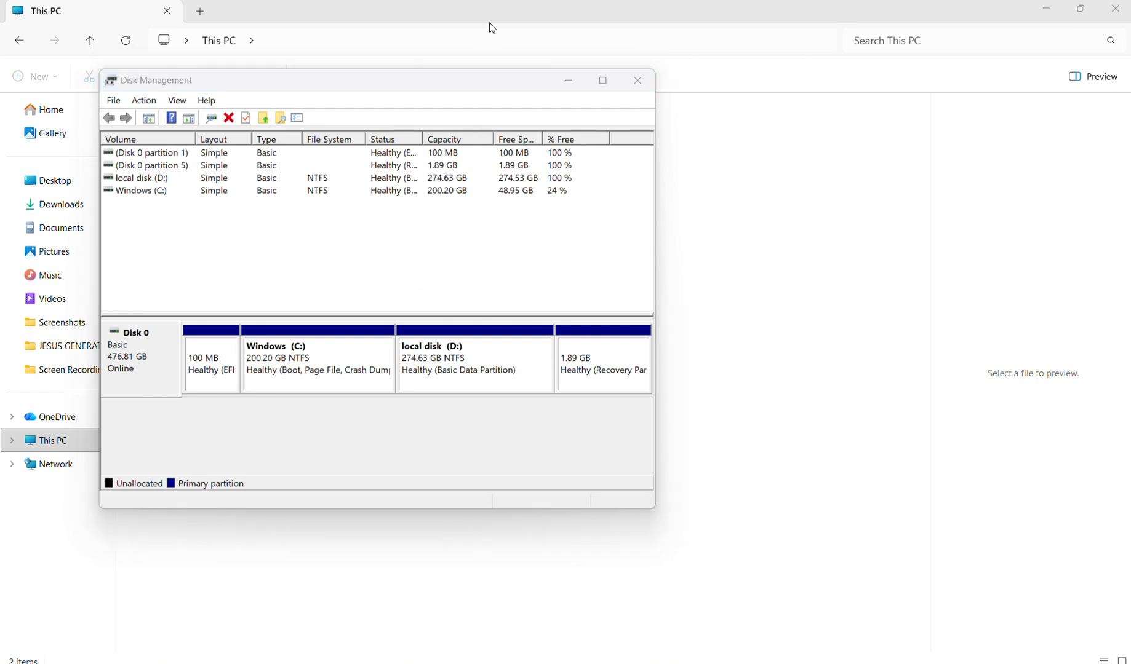
Shrink the local disk (D:) volume on Disk 0 by 10000 MB.
{"action": "left_click", "coordinate": [443, 358]}
{"action": "right_click", "coordinate": [443, 358]}
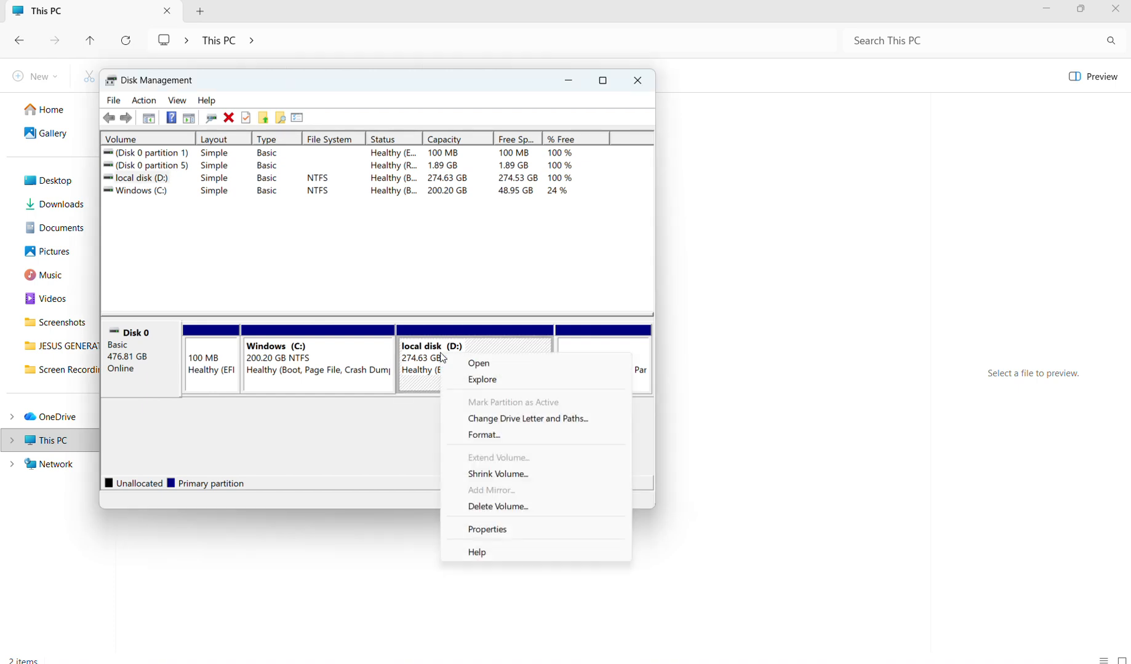
{"action": "left_click", "coordinate": [493, 475]}
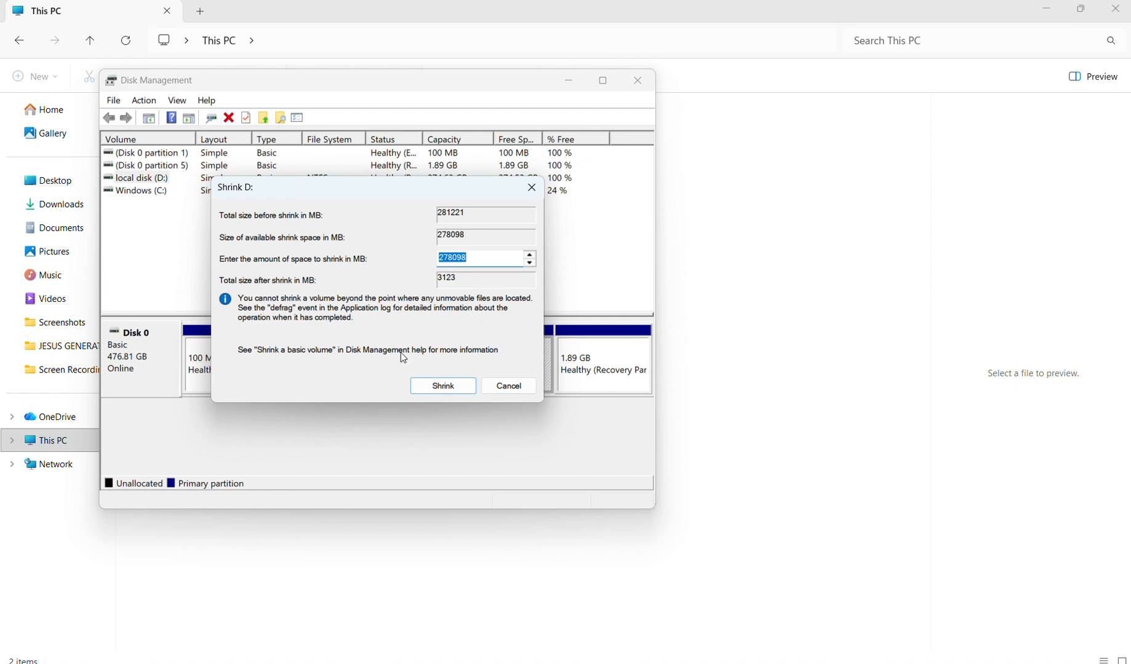
{"action": "left_click", "coordinate": [489, 22]}
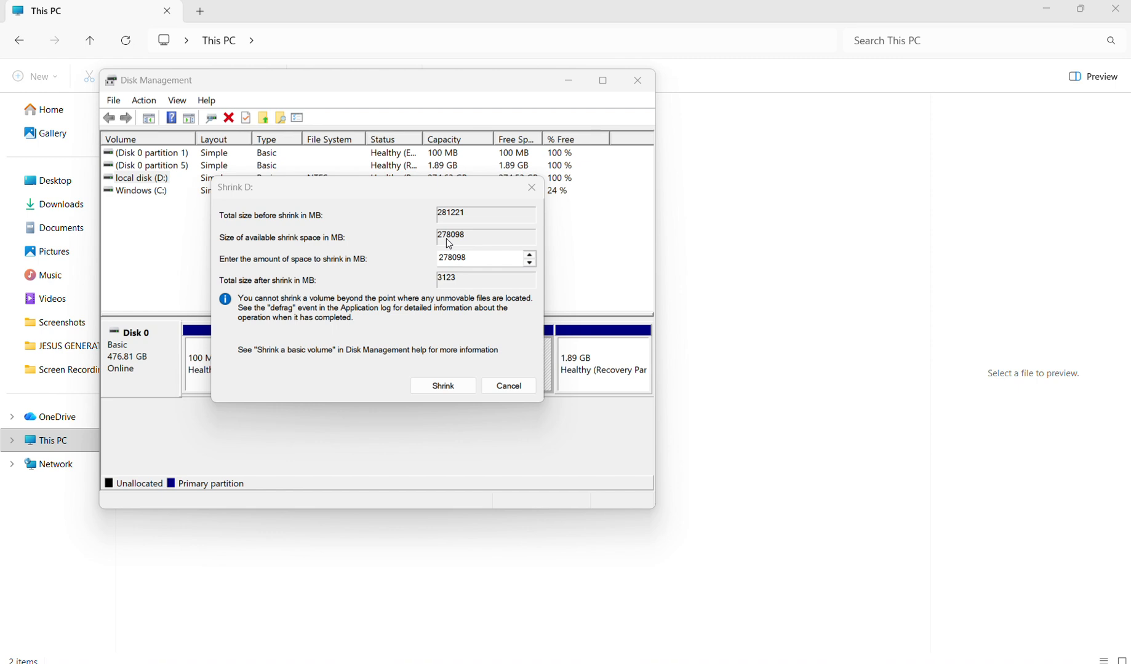
{"action": "left_click", "coordinate": [471, 257]}
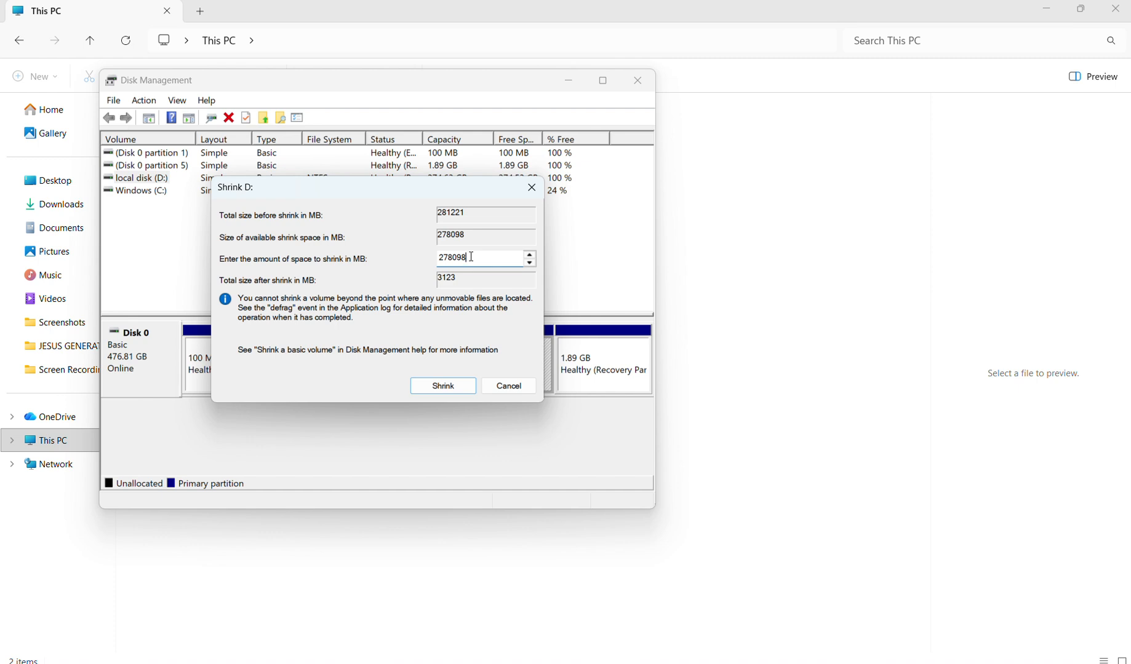
{"action": "key", "text": "BackSpace"}
{"action": "key", "text": "BackSpace"}
{"action": "key", "text": "BackSpace"}
{"action": "key", "text": "BackSpace"}
{"action": "key", "text": "BackSpace"}
{"action": "key", "text": "BackSpace"}
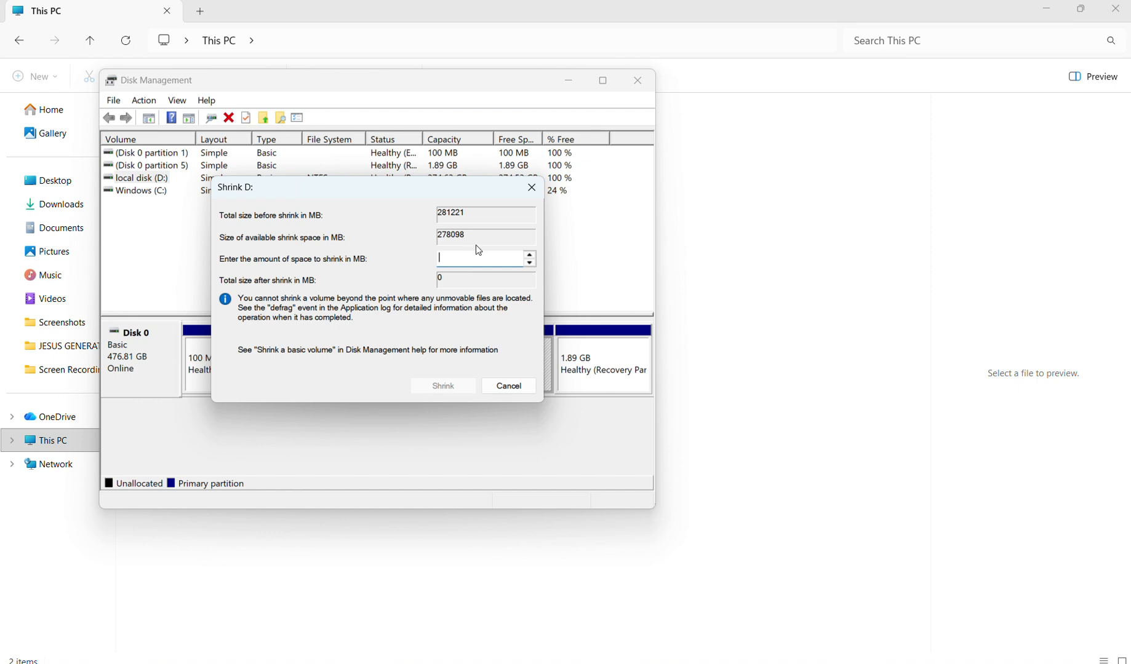
{"action": "left_click", "coordinate": [494, 28]}
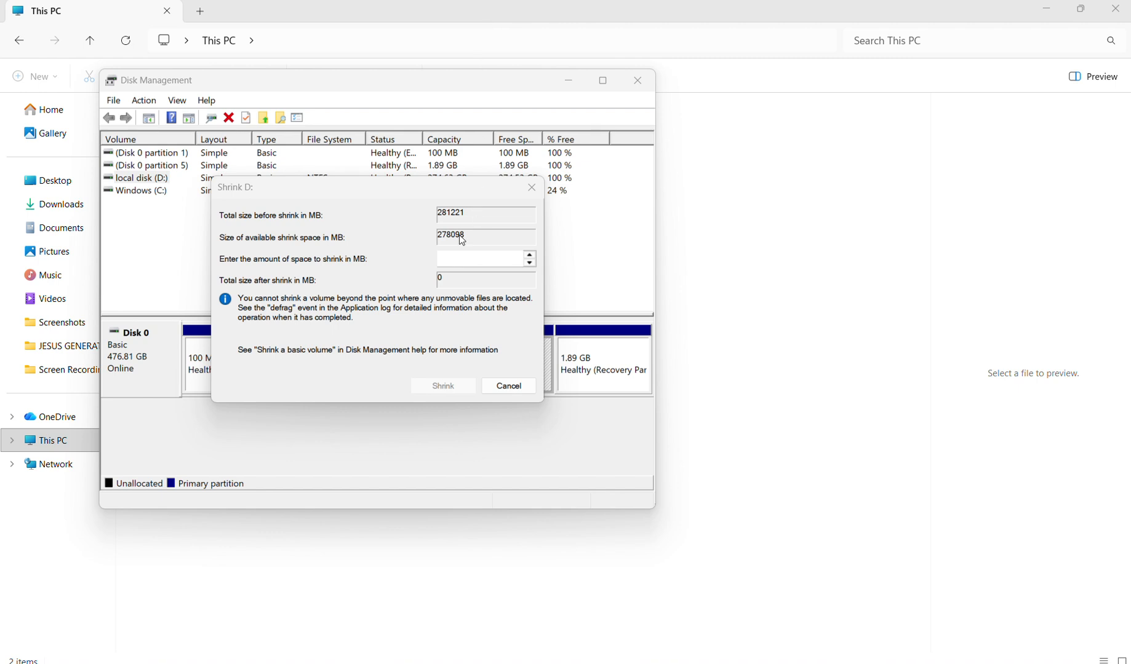
{"action": "left_click", "coordinate": [450, 257]}
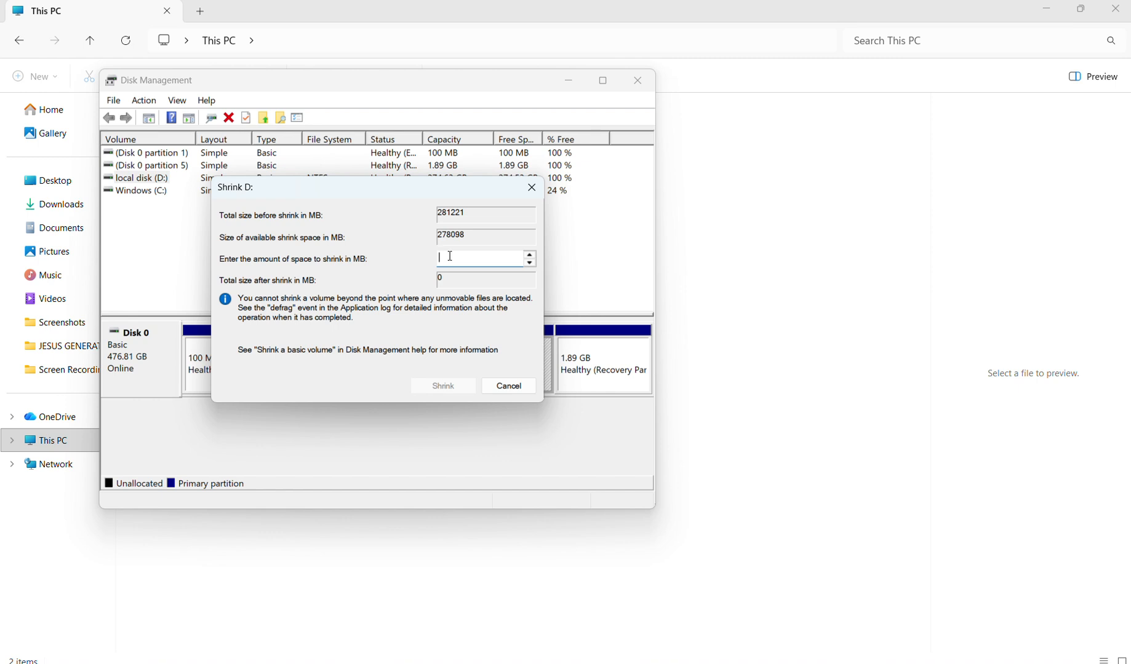
{"action": "type", "text": "10000"}
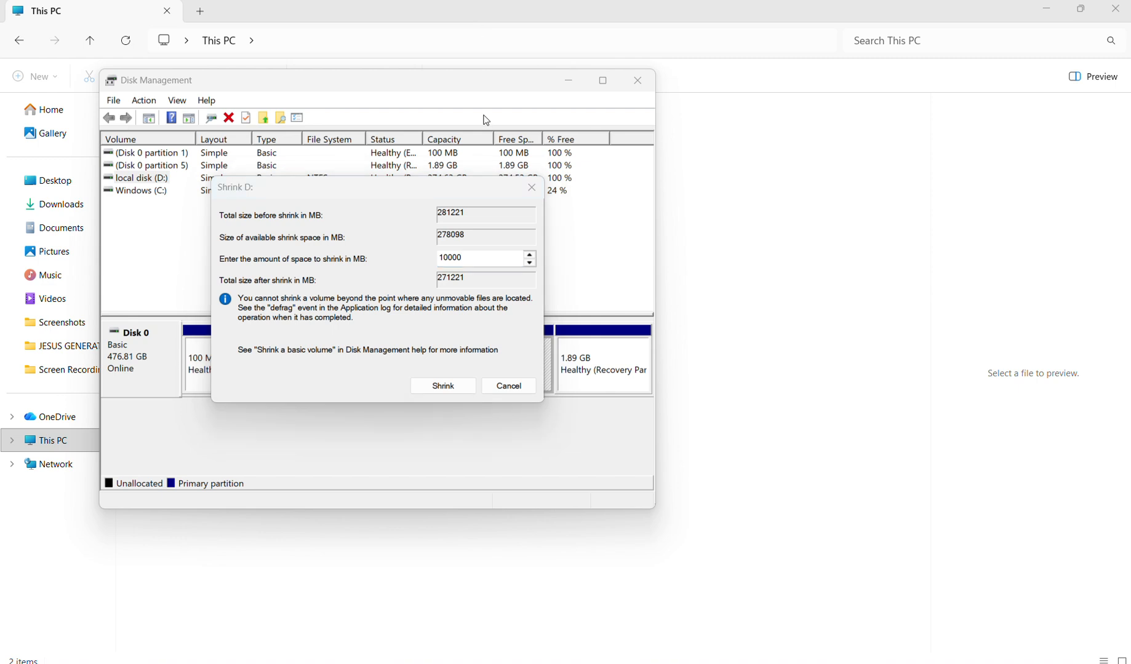
{"action": "left_click", "coordinate": [451, 389]}
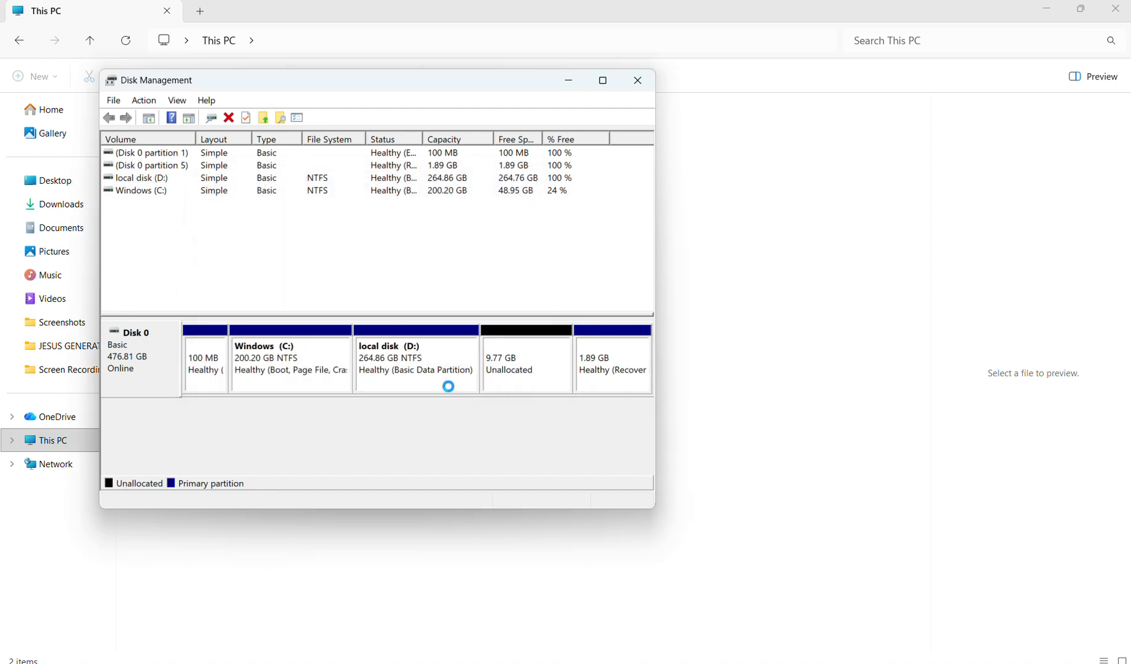
Start a new simple volume on the unallocated space of Disk 0, using the full 9999 MB.
{"action": "left_click", "coordinate": [506, 371]}
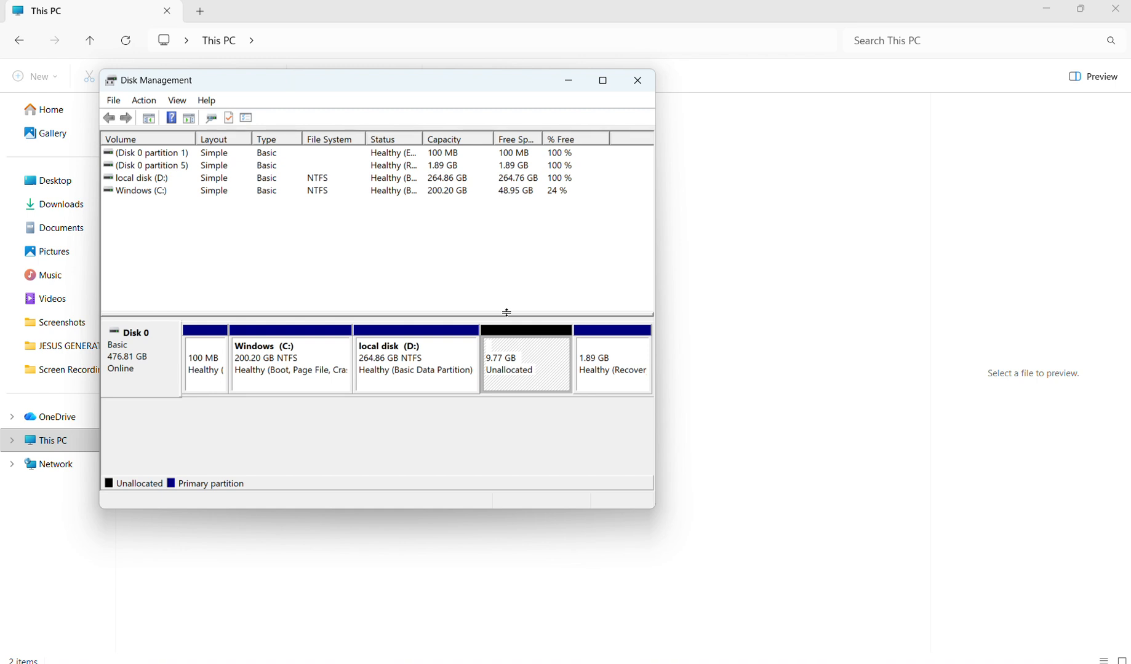
{"action": "left_click", "coordinate": [485, 23]}
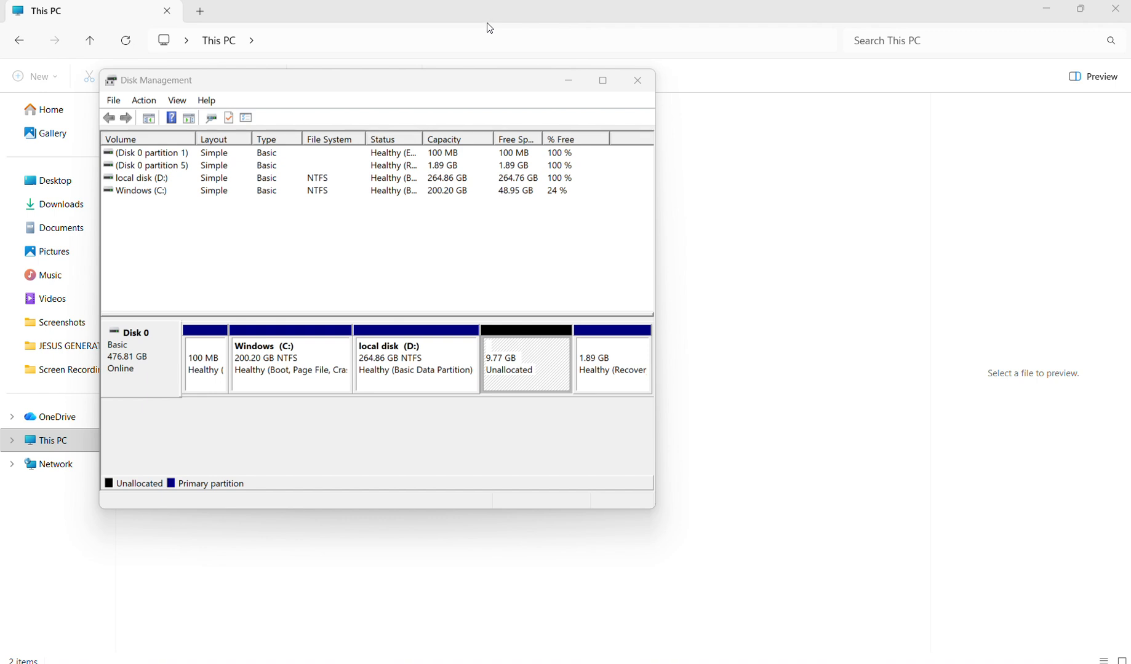
{"action": "right_click", "coordinate": [516, 362]}
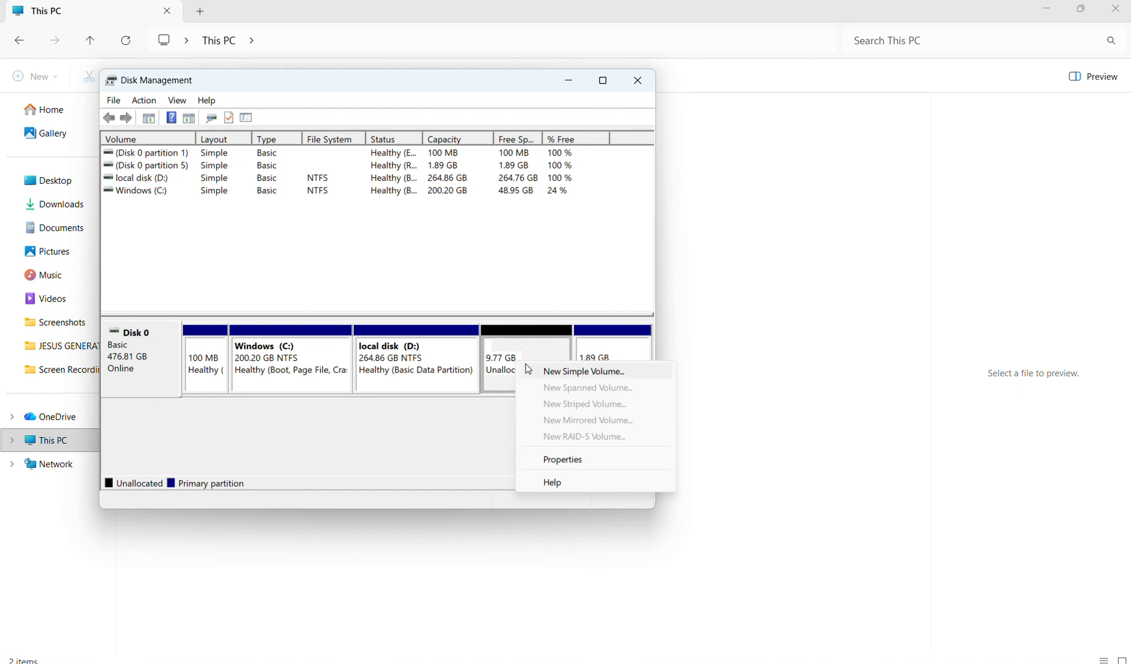
{"action": "left_click", "coordinate": [578, 372]}
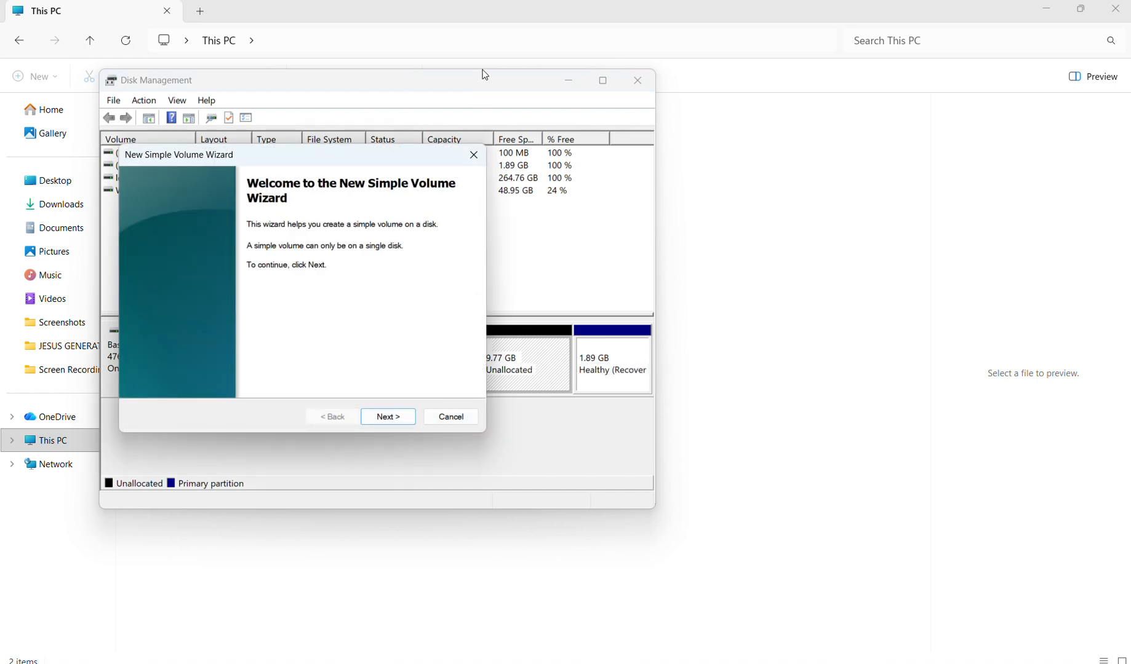
{"action": "left_click", "coordinate": [491, 26]}
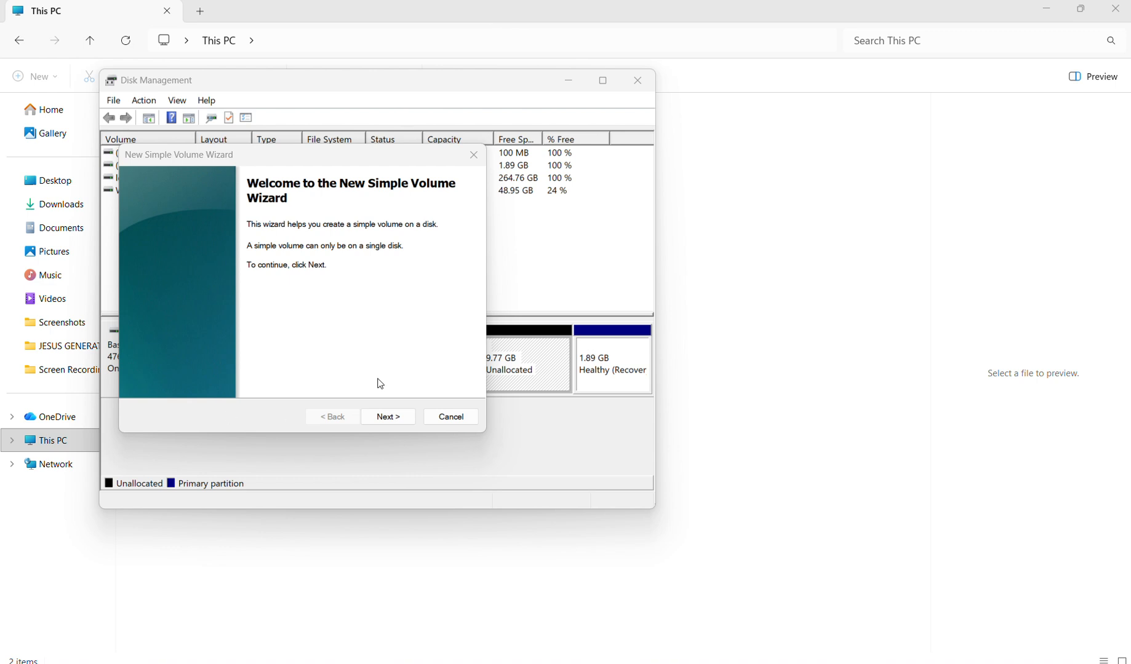
{"action": "left_click", "coordinate": [398, 421]}
{"action": "left_click", "coordinate": [400, 421]}
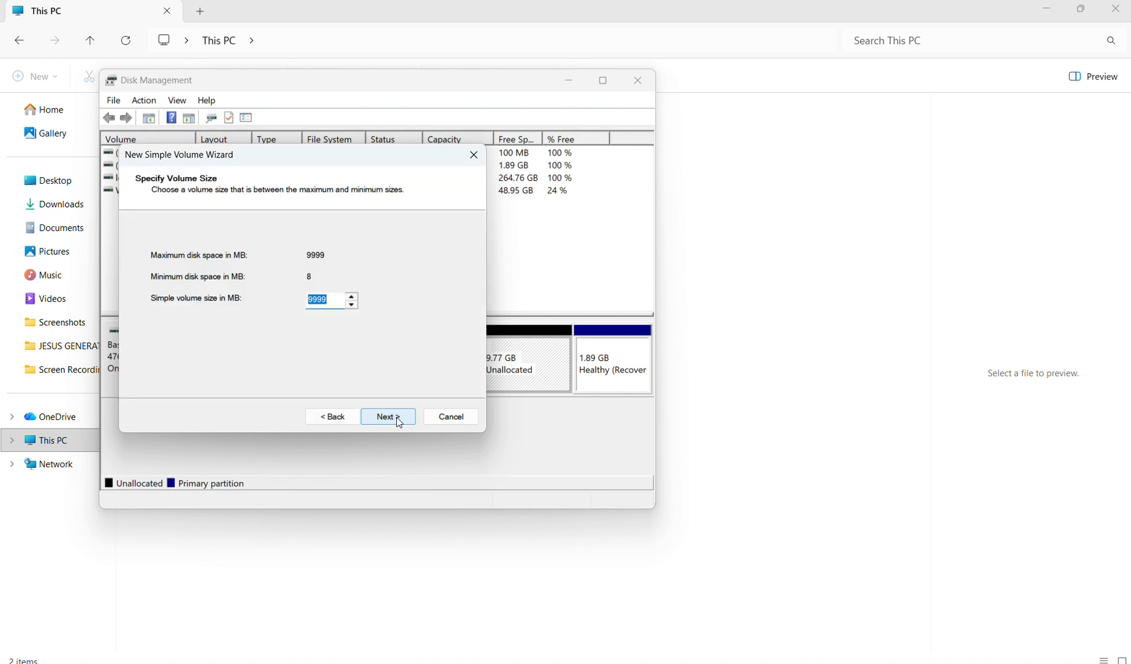
{"action": "left_click", "coordinate": [399, 420]}
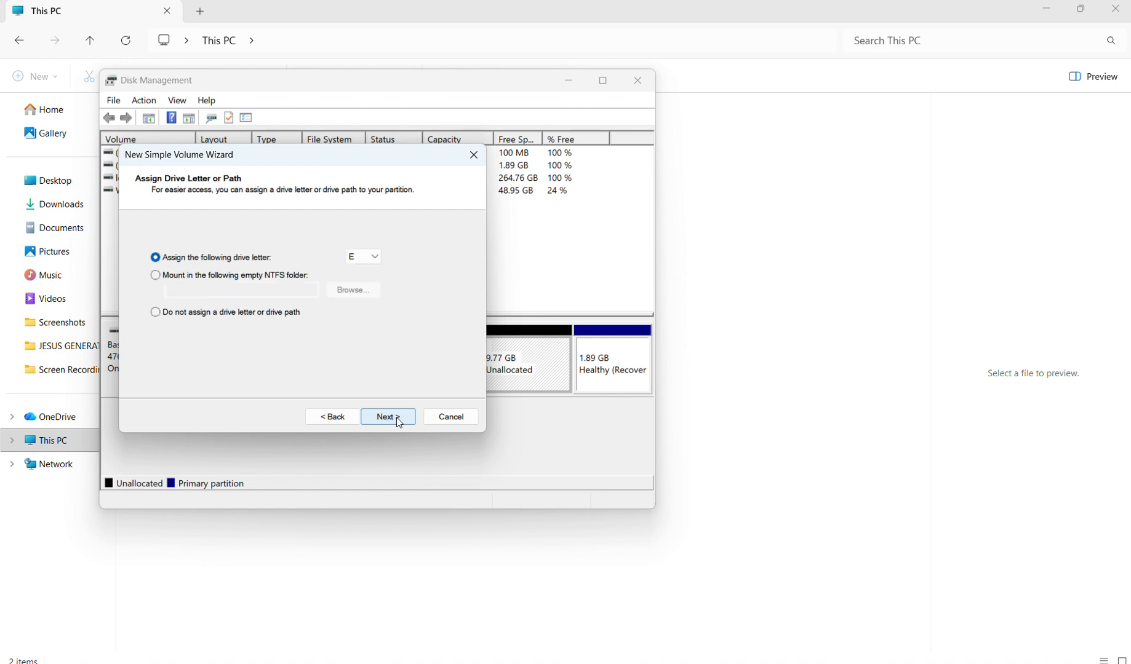
Assign drive letter E to the new simple volume.
{"action": "left_click", "coordinate": [493, 28]}
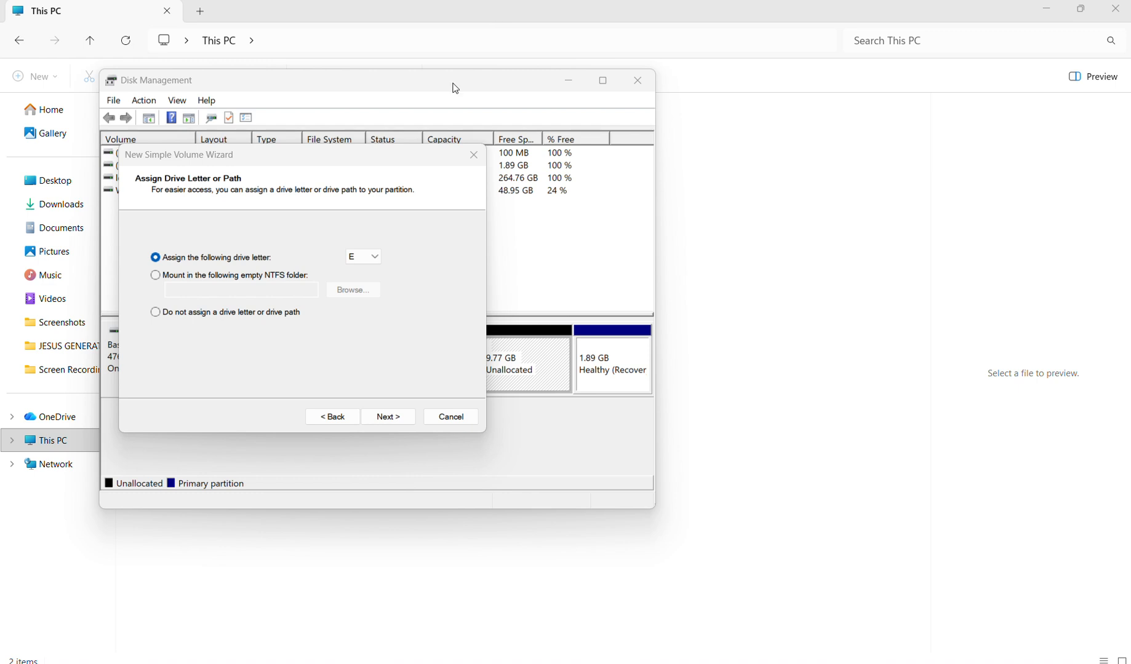
{"action": "left_click", "coordinate": [374, 258]}
{"action": "left_click", "coordinate": [375, 259]}
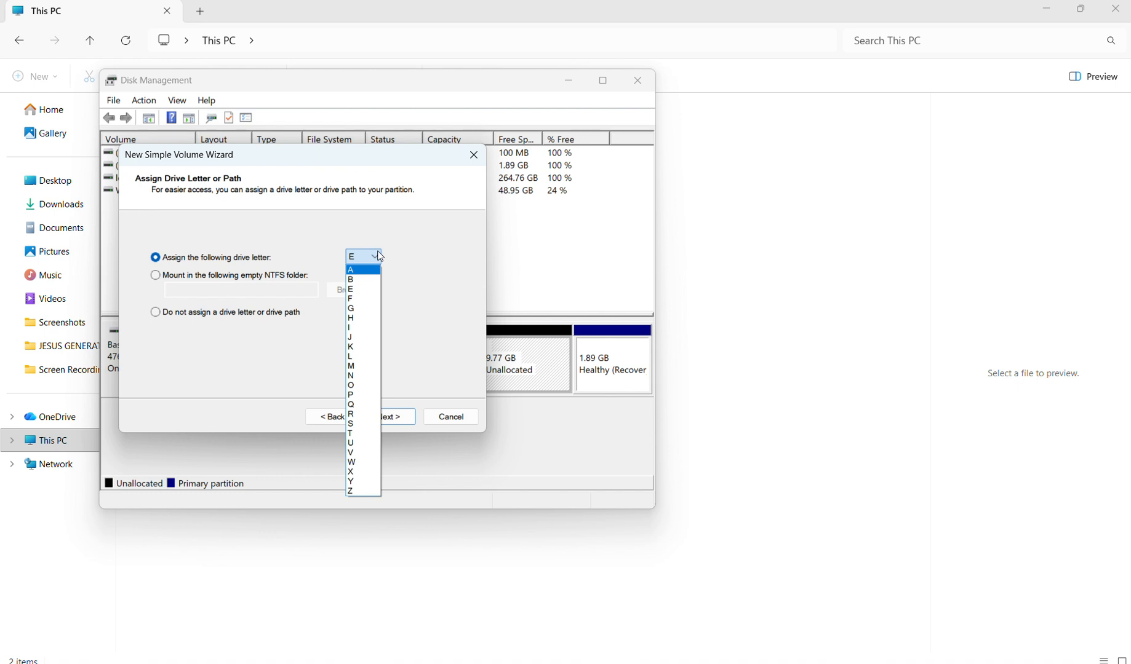
{"action": "left_click", "coordinate": [416, 286]}
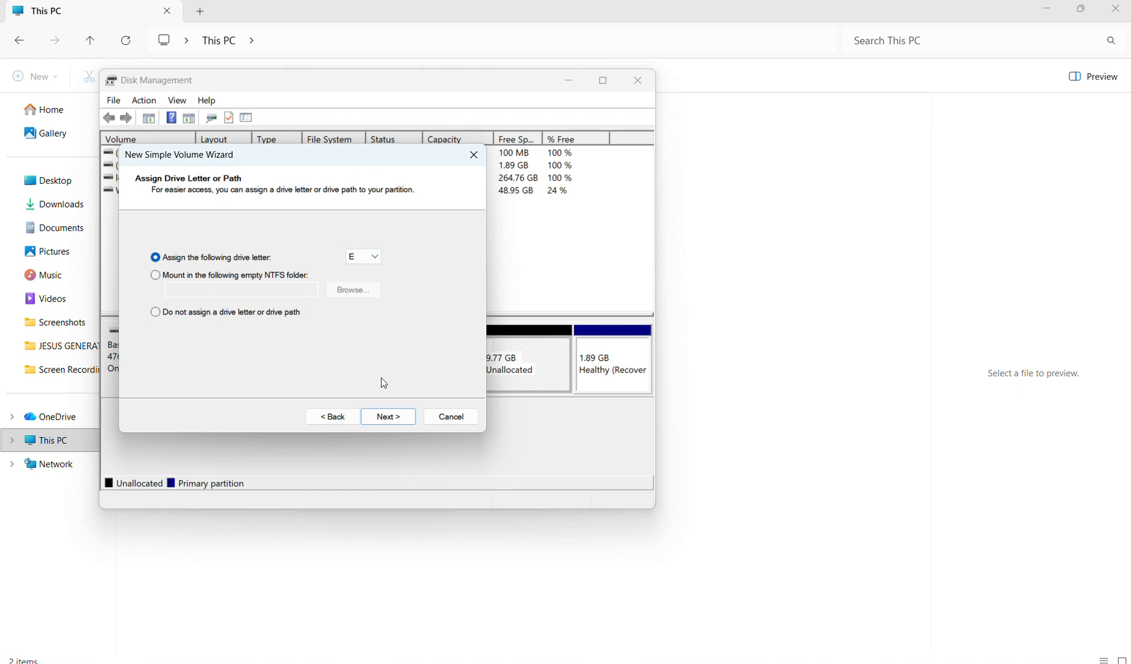
{"action": "left_click", "coordinate": [389, 419]}
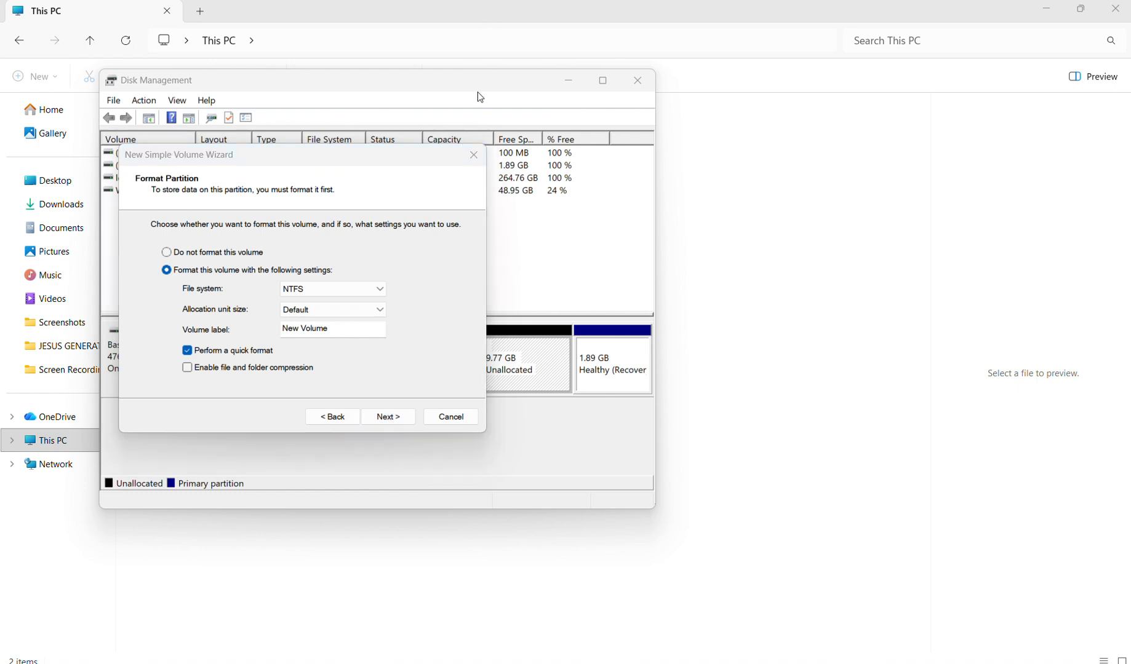
Create the volume with a quick NTFS format, default allocation unit size and the label New Volume.
{"action": "left_click", "coordinate": [380, 292]}
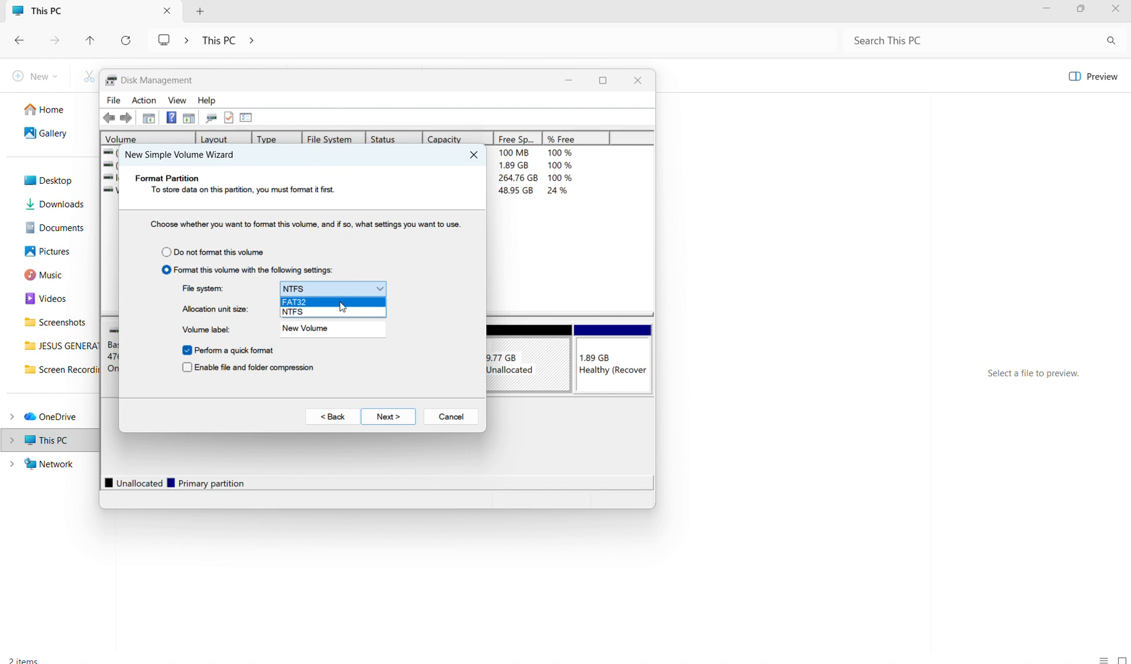
{"action": "left_click", "coordinate": [399, 303]}
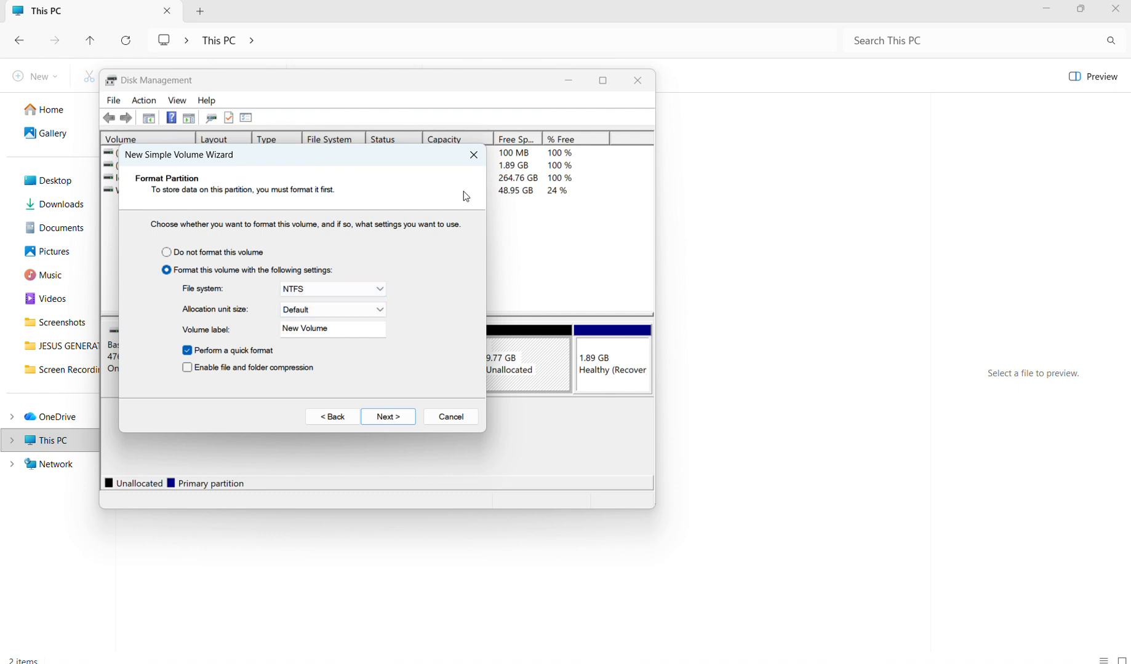
{"action": "left_click", "coordinate": [487, 18]}
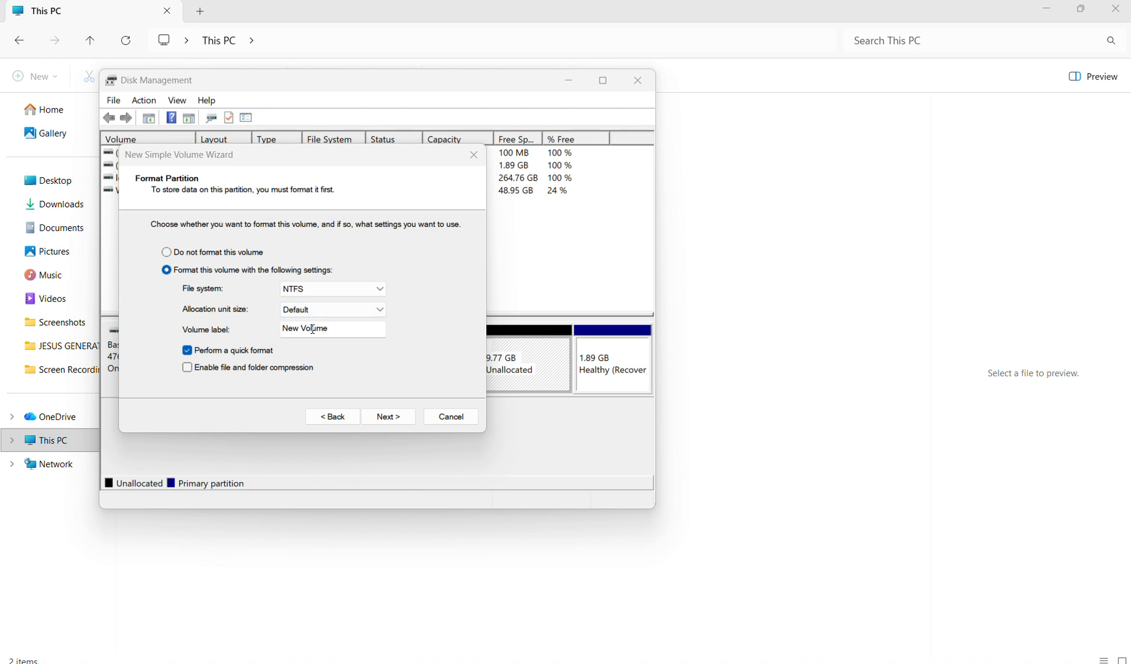
{"action": "left_click", "coordinate": [387, 417]}
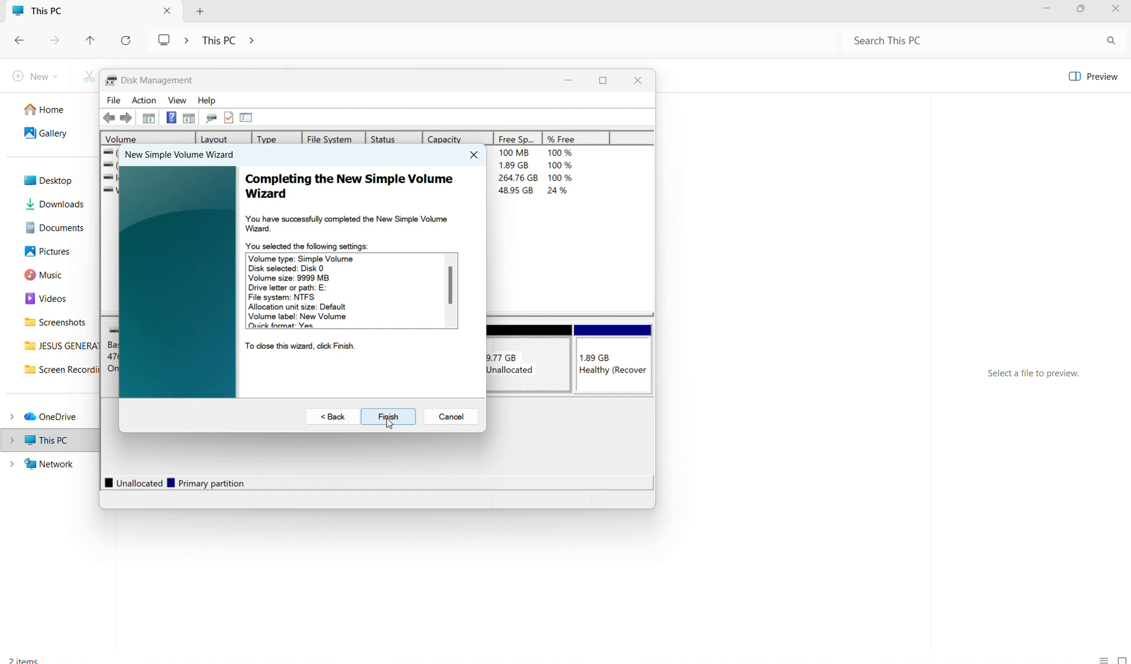
{"action": "left_click", "coordinate": [387, 418]}
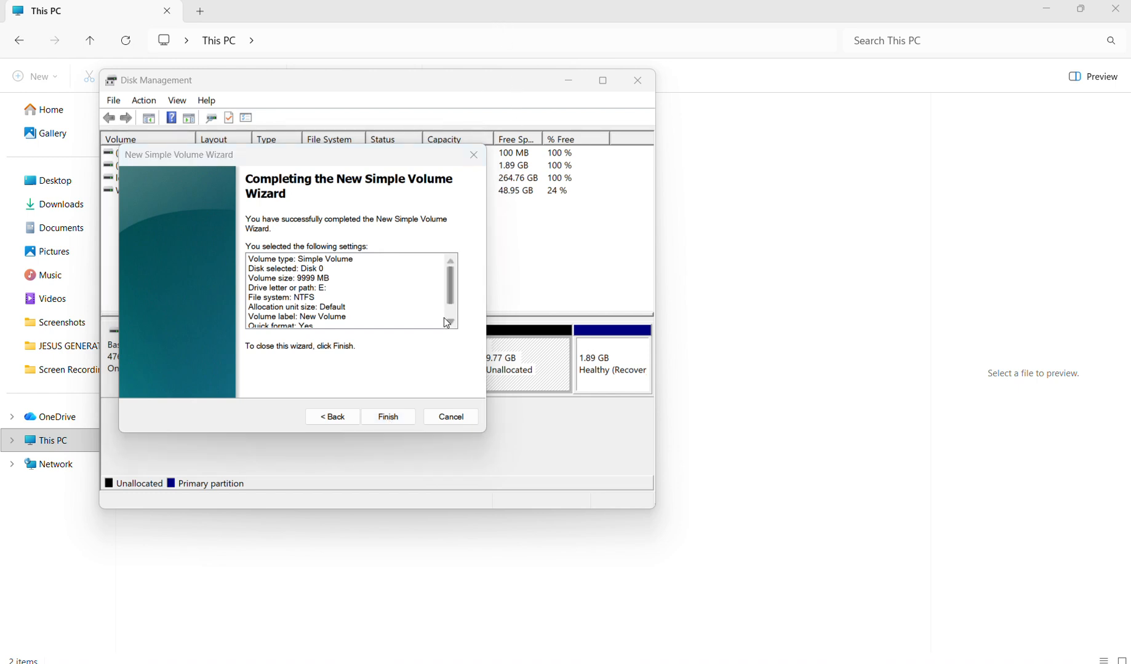
{"action": "left_click", "coordinate": [385, 419]}
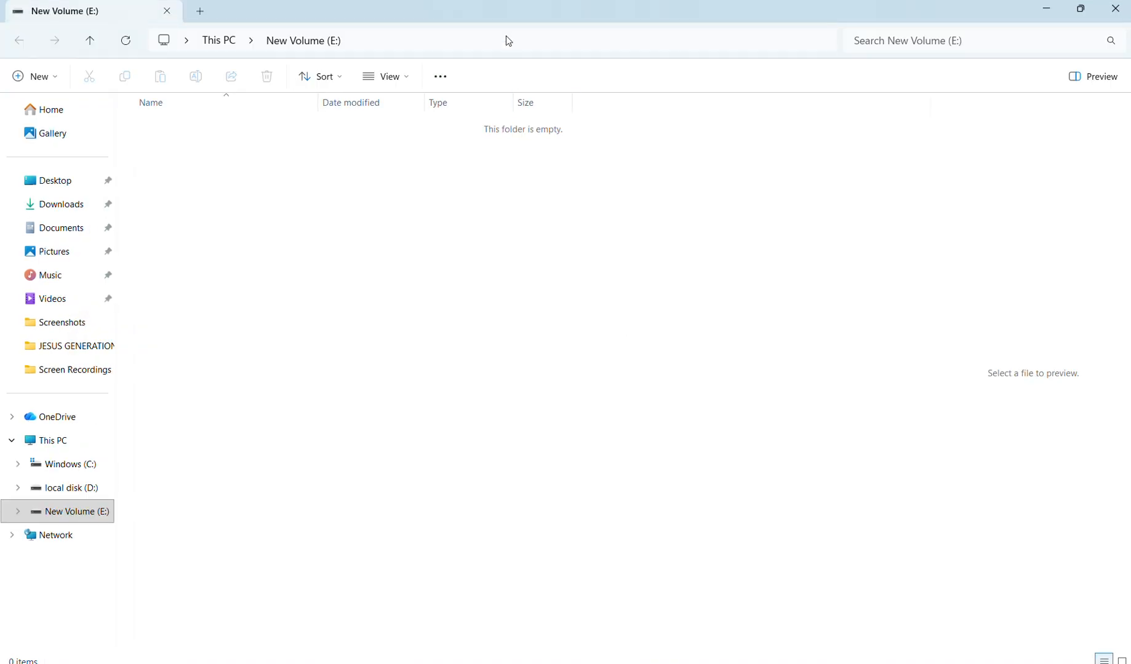
Check New Volume (E:) among the drives of This PC in File Explorer.
{"action": "left_click", "coordinate": [489, 25]}
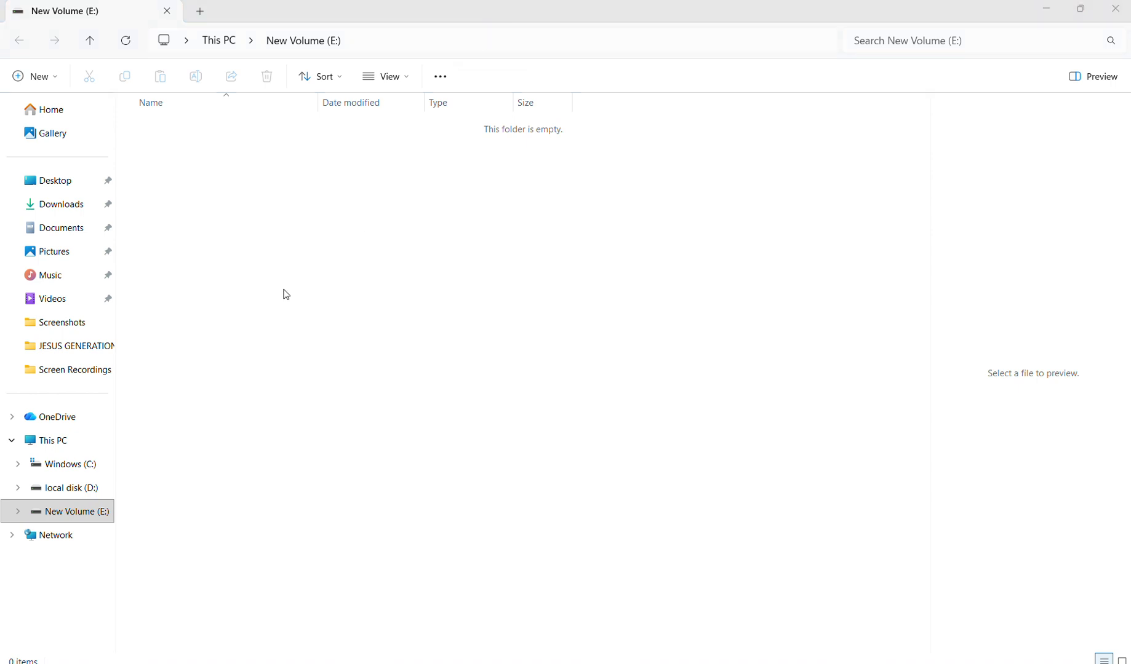
{"action": "left_click", "coordinate": [71, 441]}
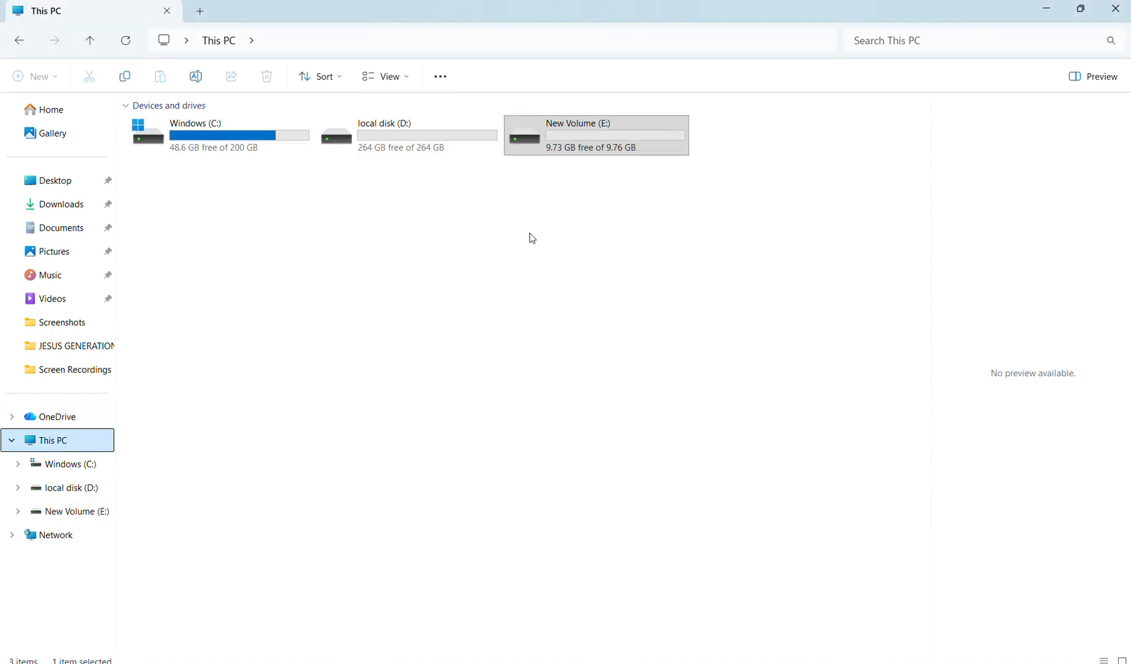
{"action": "left_click", "coordinate": [624, 143]}
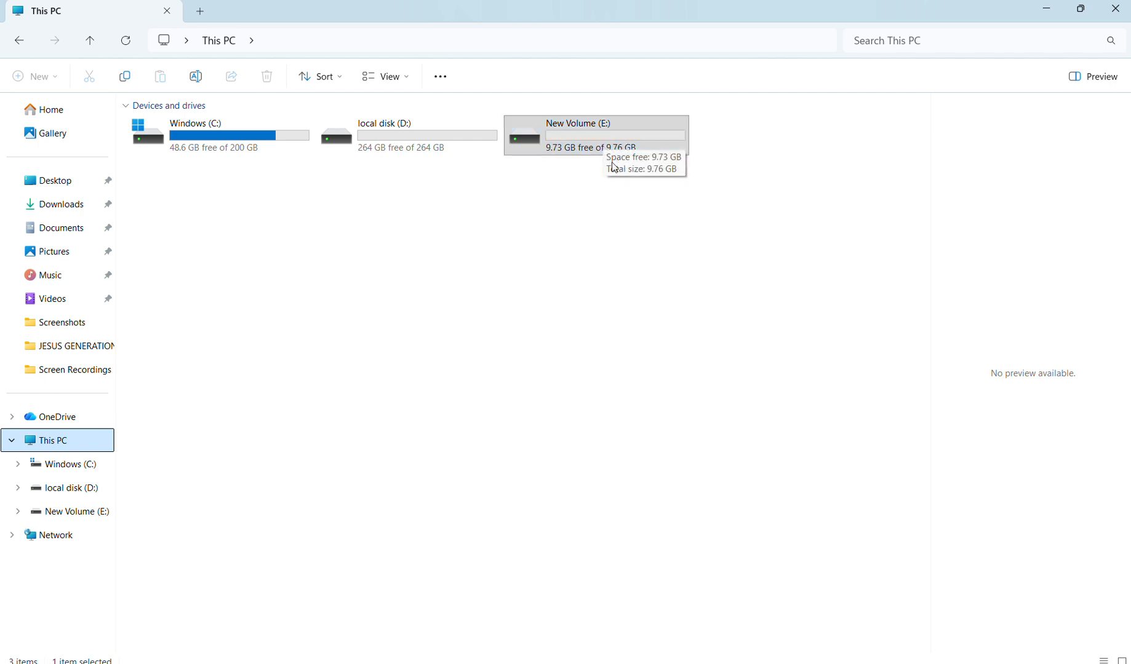